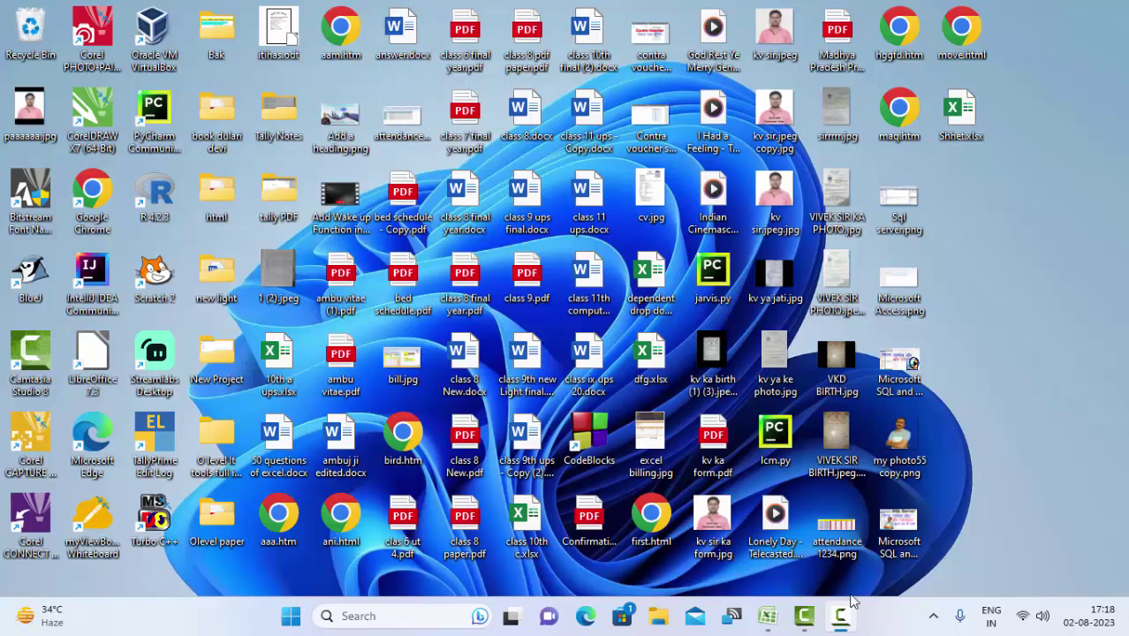
# Step: Restore the empty Book1 workbook window from the taskbar
pyautogui.click(766, 615)
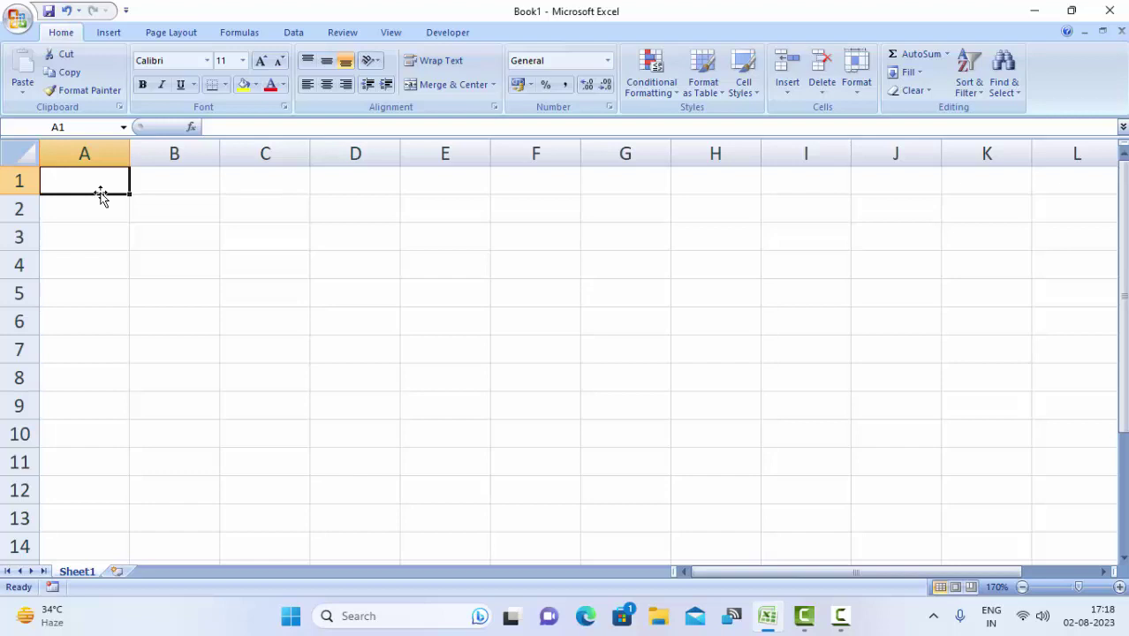
# Step: Enter 'Name of Product' in A1 with Keyboard, Mouse, Monitor and CPU beneath it
pyautogui.write('Name')
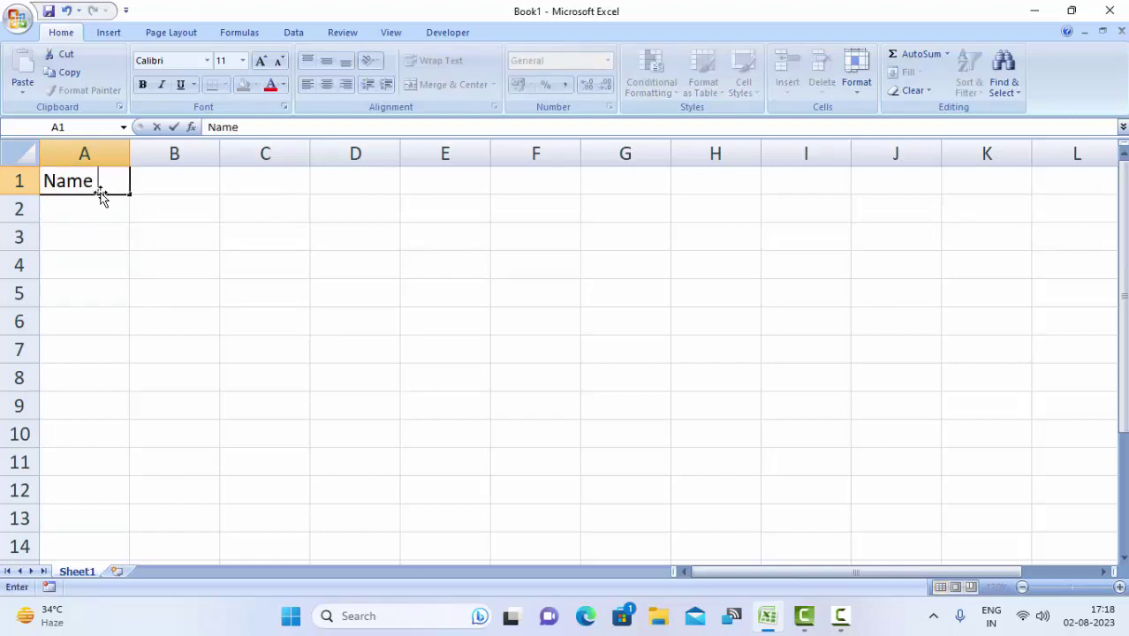
pyautogui.write(' of Prod')
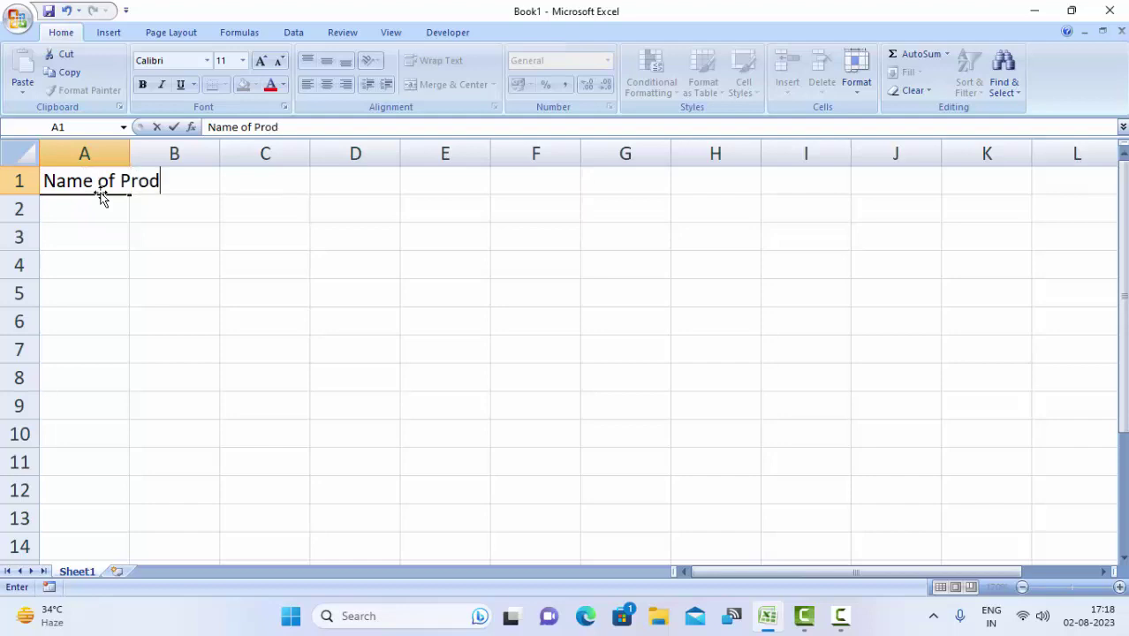
pyautogui.write('uc')
pyautogui.write('t')
pyautogui.press('Return')
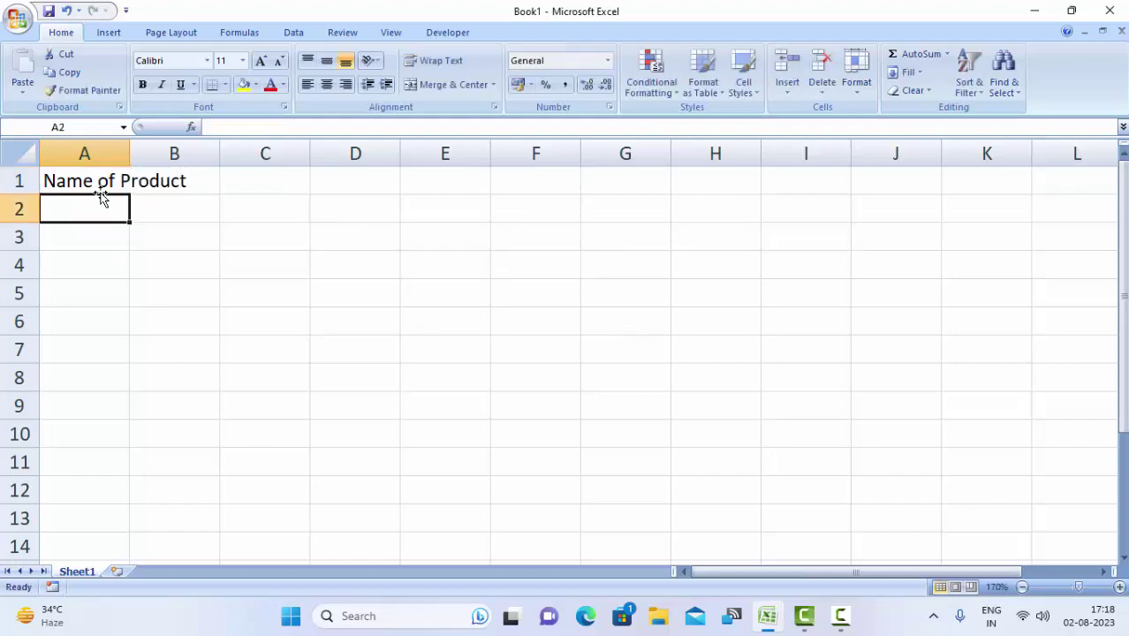
pyautogui.write('Ke')
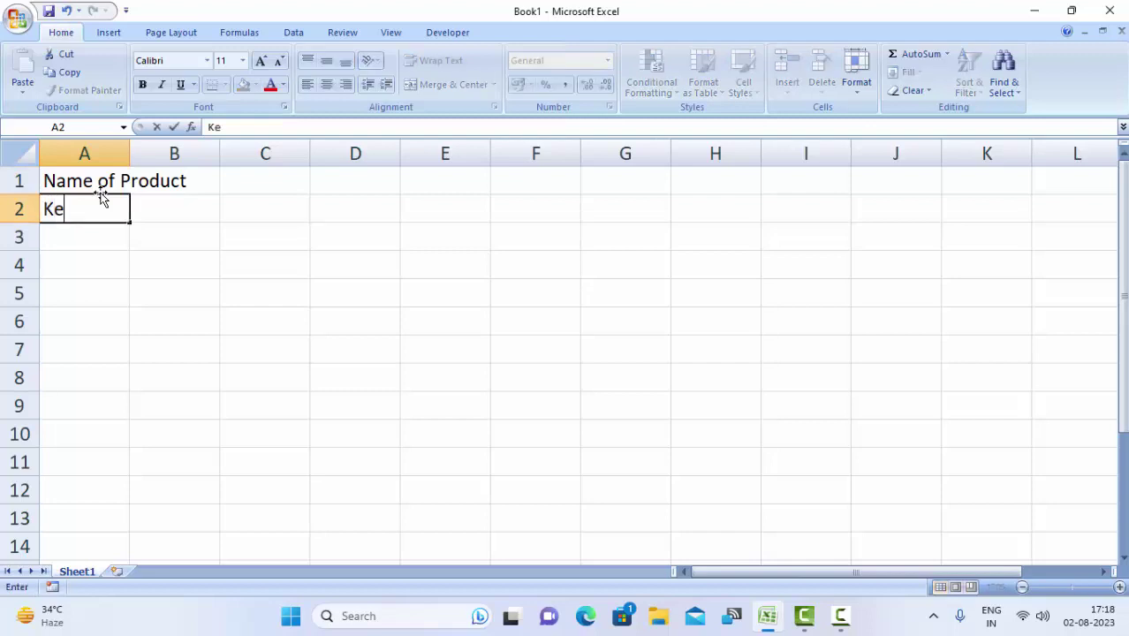
pyautogui.write('ybi')
pyautogui.press('BackSpace')
pyautogui.write('oard')
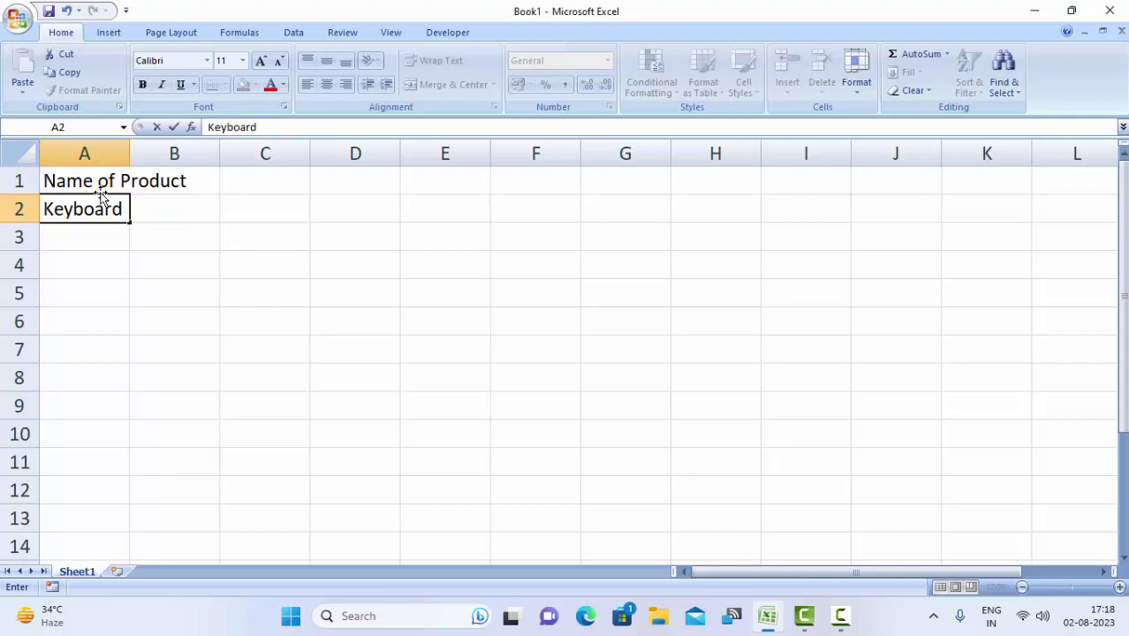
pyautogui.press('Return')
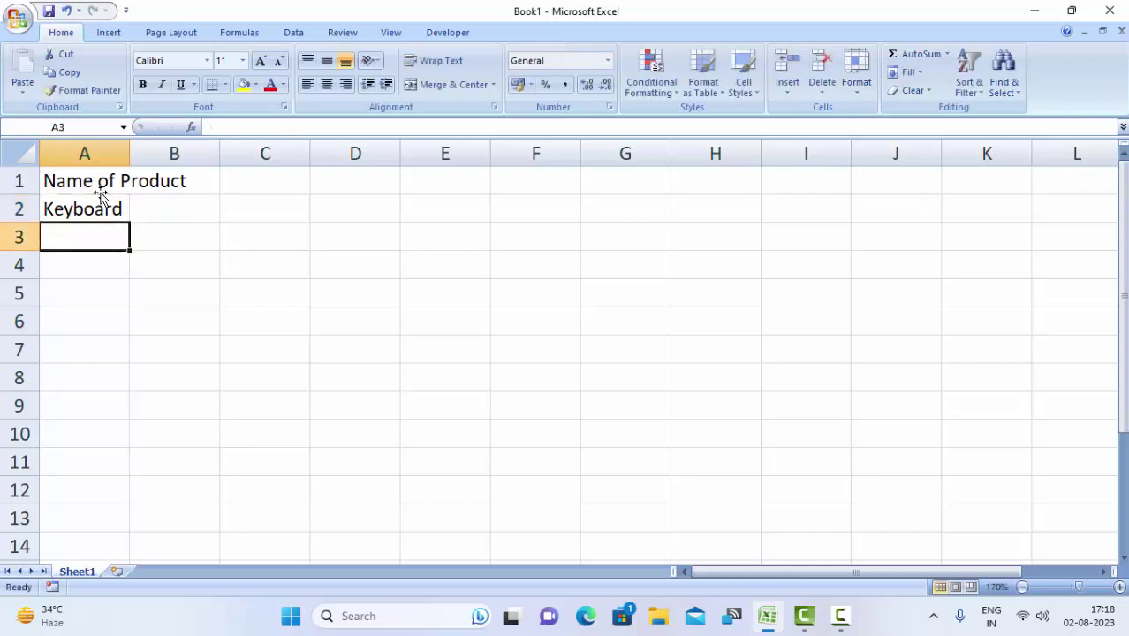
pyautogui.write('Mou')
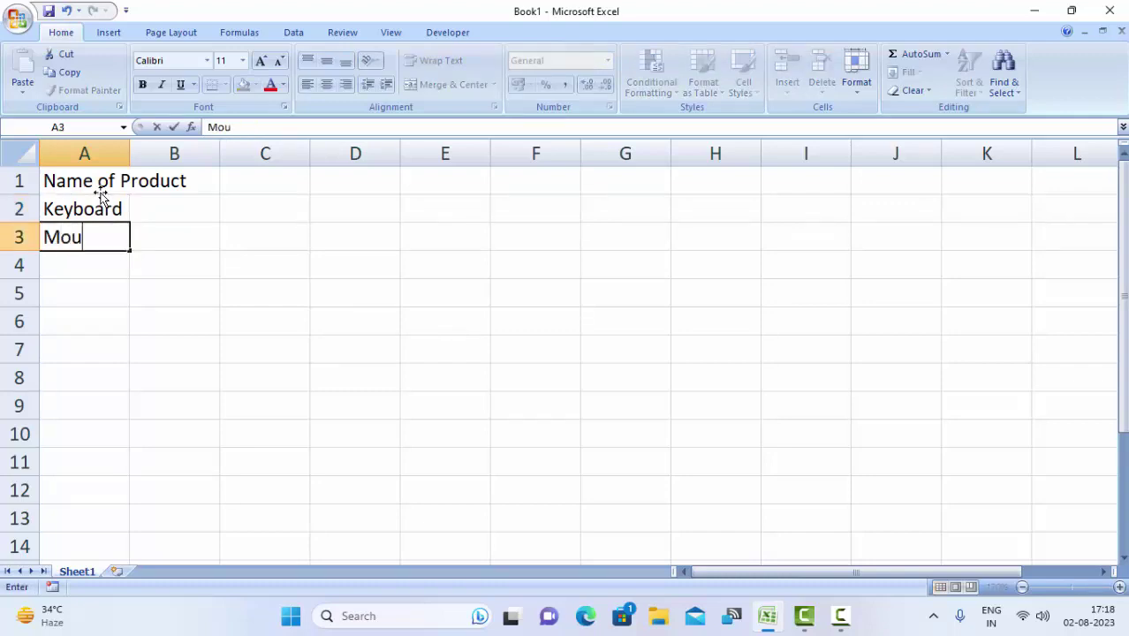
pyautogui.write('se')
pyautogui.press('Return')
pyautogui.write('Mo')
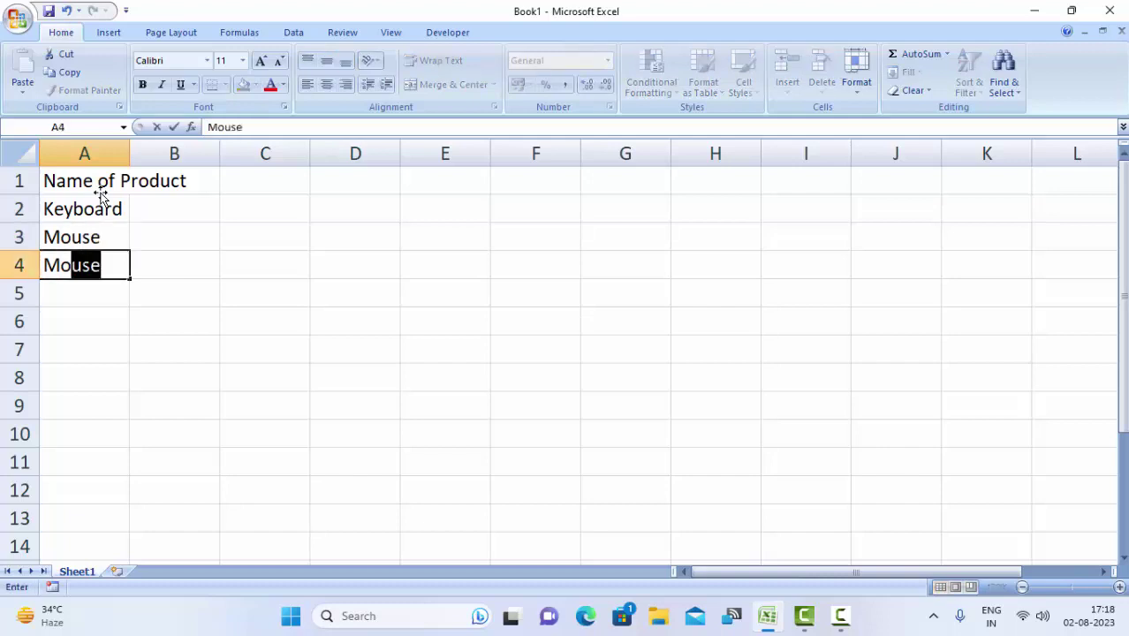
pyautogui.write('ni tor')
pyautogui.press('Return')
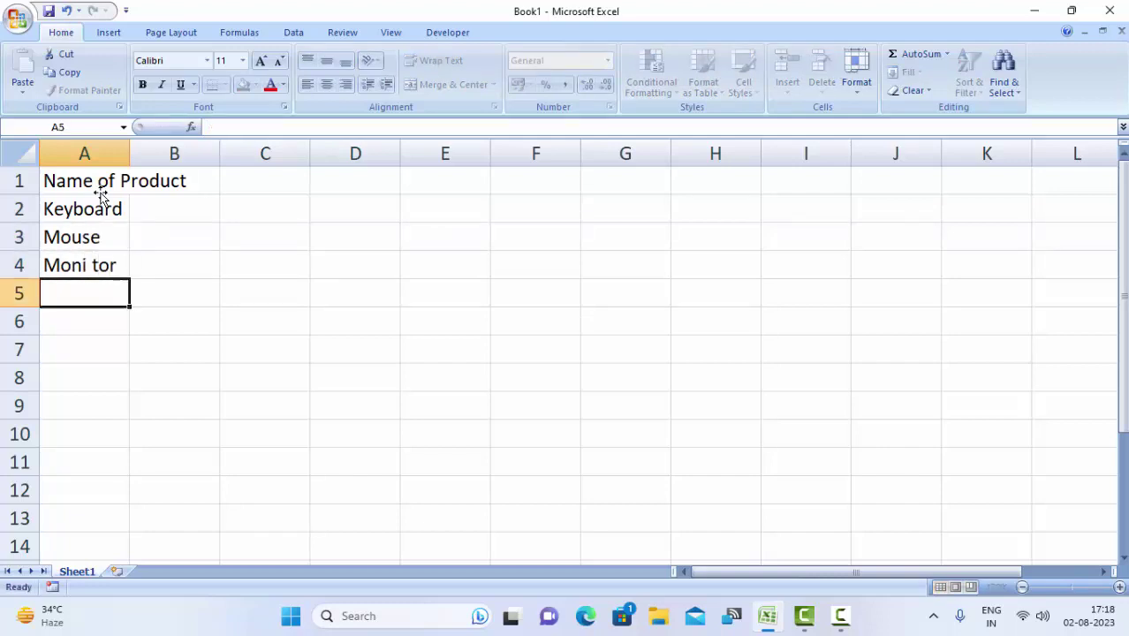
pyautogui.write('C')
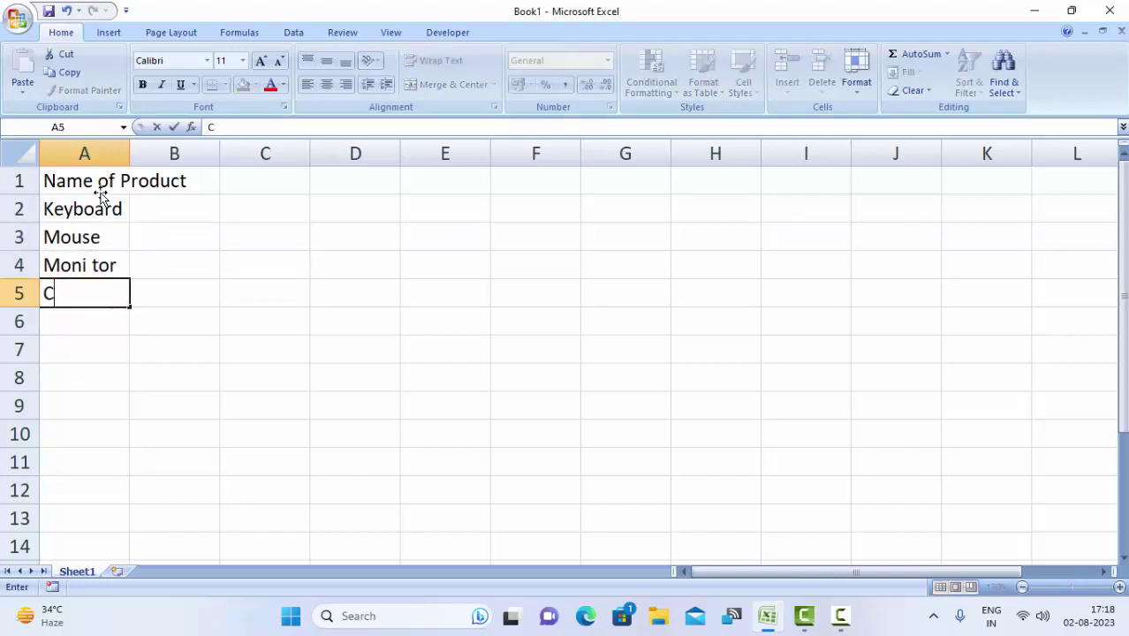
pyautogui.write('PU')
# Step: Correct 'Moni tor' to Monitor in A4 and select the list A1:A5
pyautogui.click(89, 265)
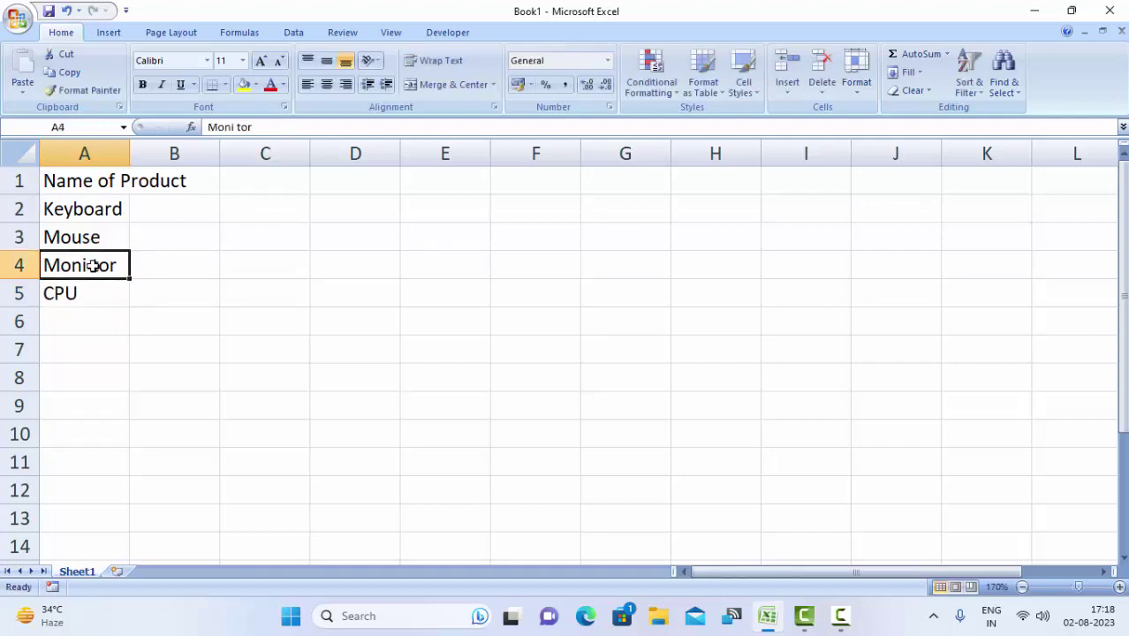
pyautogui.doubleClick(92, 265)
pyautogui.press('BackSpace')
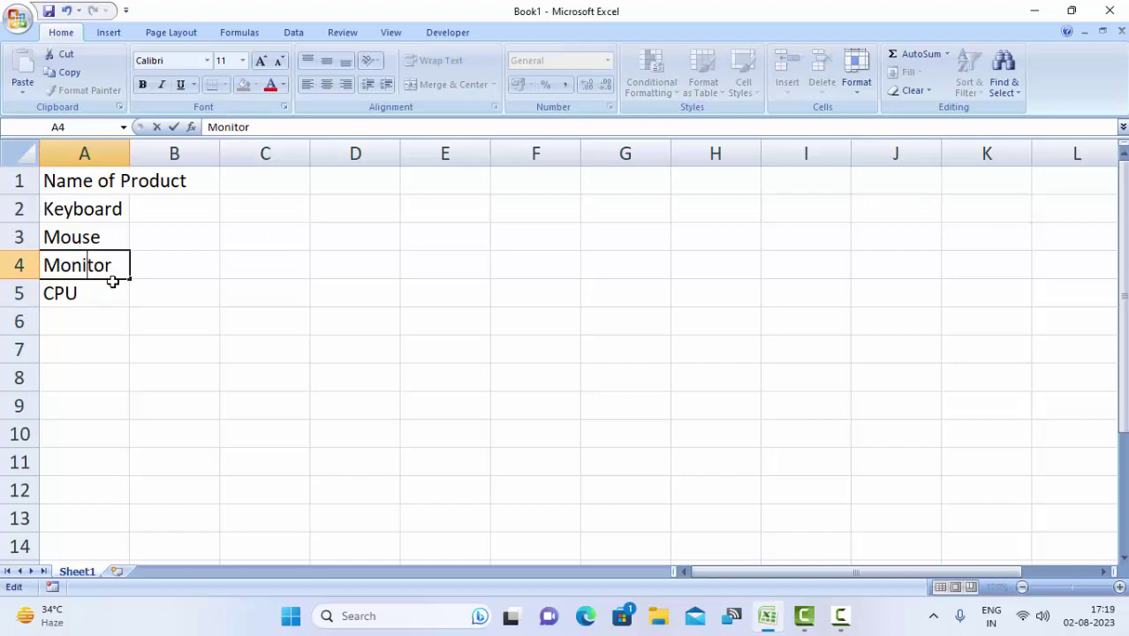
pyautogui.press('BackSpace')
pyautogui.press('Return')
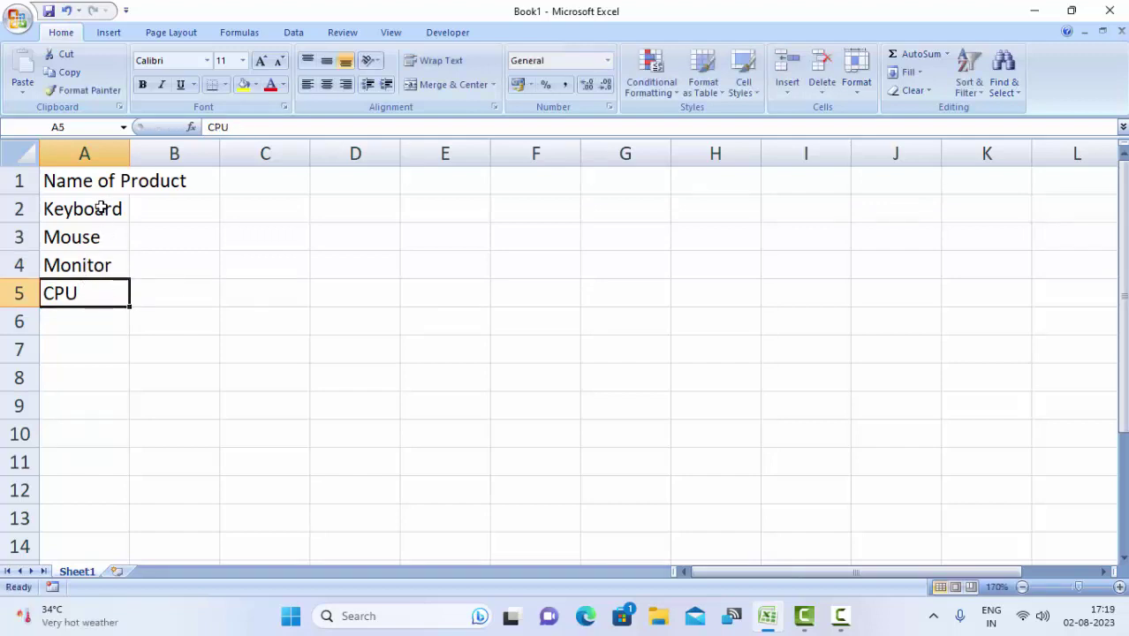
pyautogui.moveTo(96, 208); pyautogui.dragTo(89, 292)
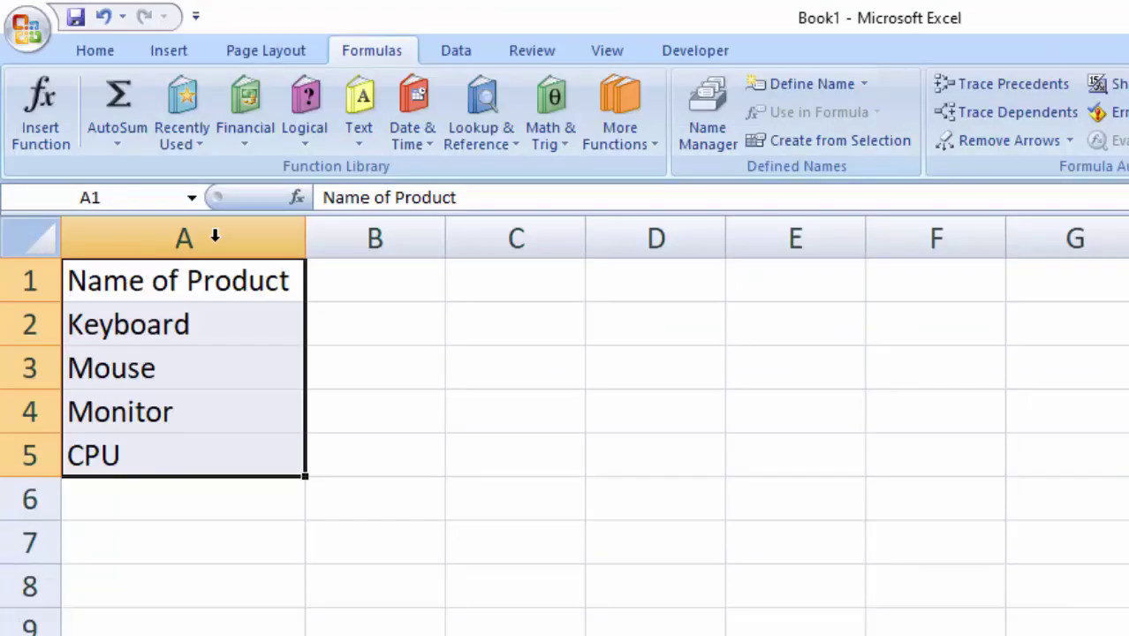
# Step: Create the name Name_of_Product from the list's top-row heading, then deselect
pyautogui.click(822, 140)
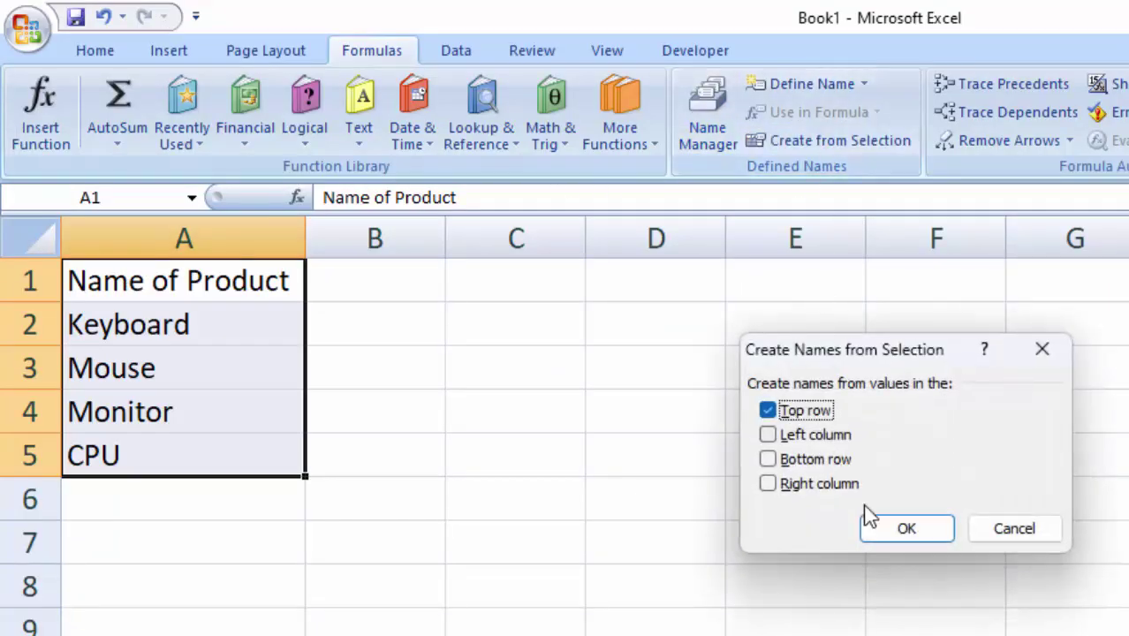
pyautogui.click(892, 533)
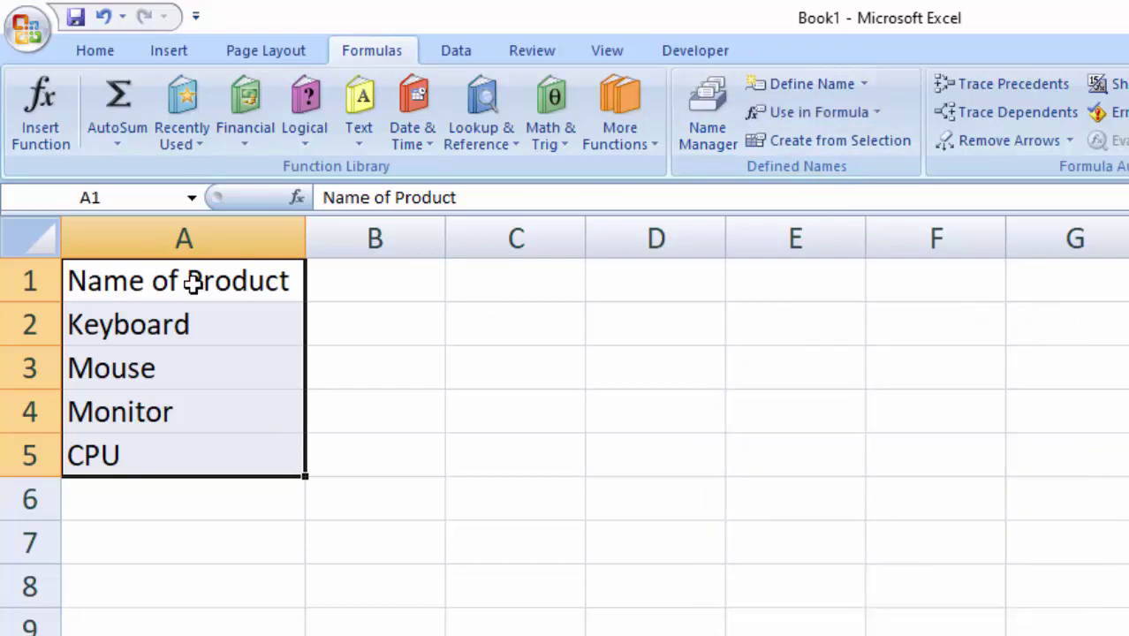
pyautogui.click(450, 411)
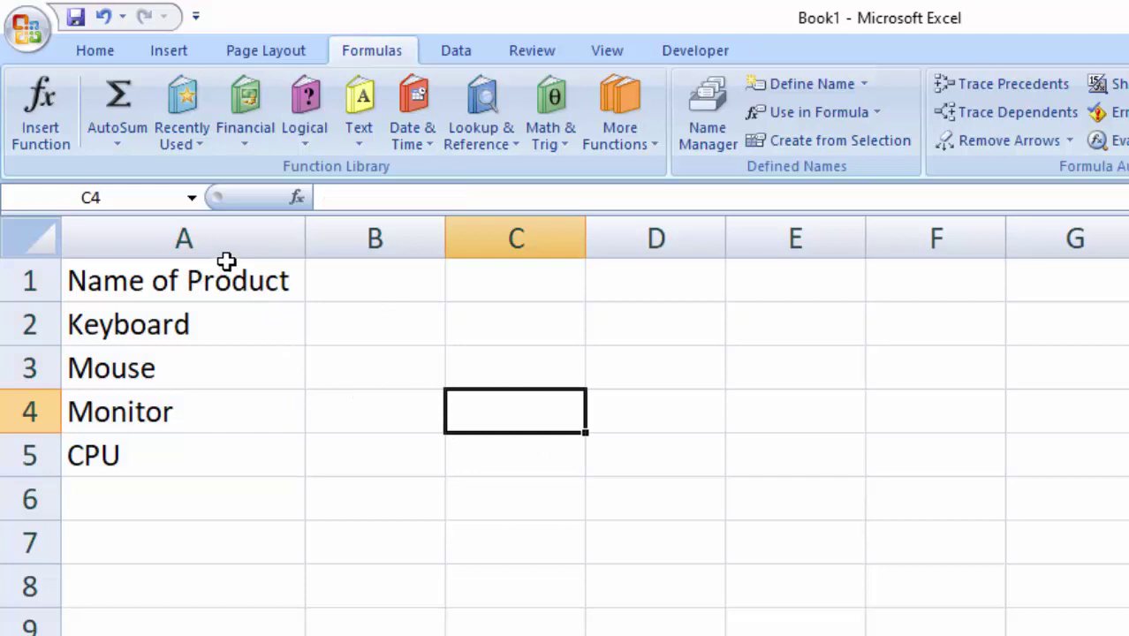
# Step: Choose Name_of_Product from the Name Box twice to confirm it selects A2:A5
pyautogui.click(193, 203)
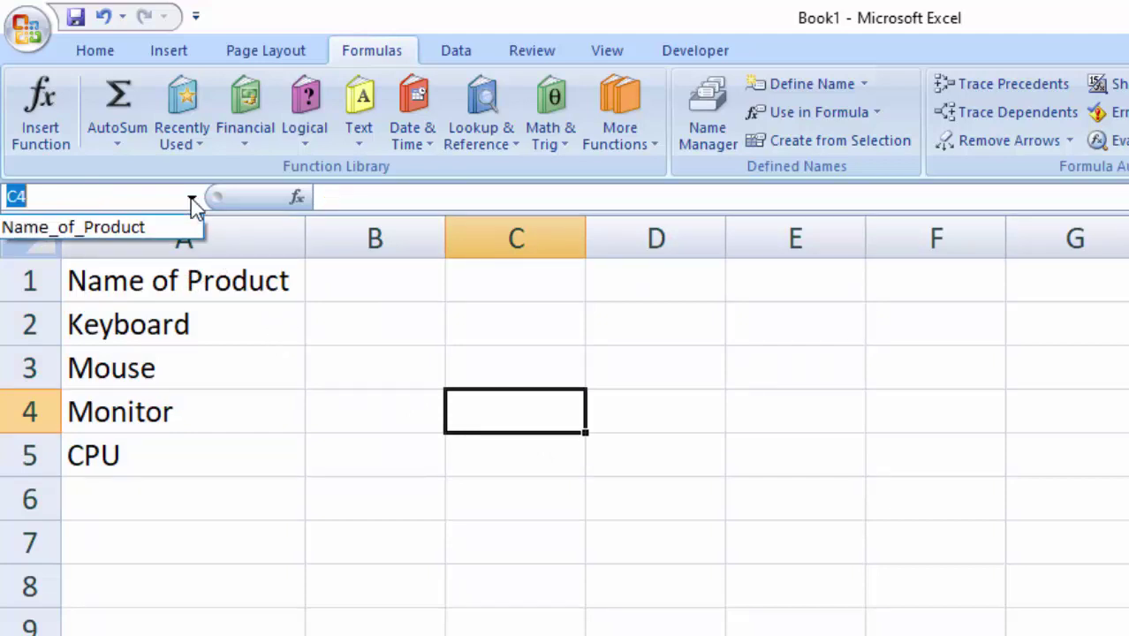
pyautogui.click(104, 228)
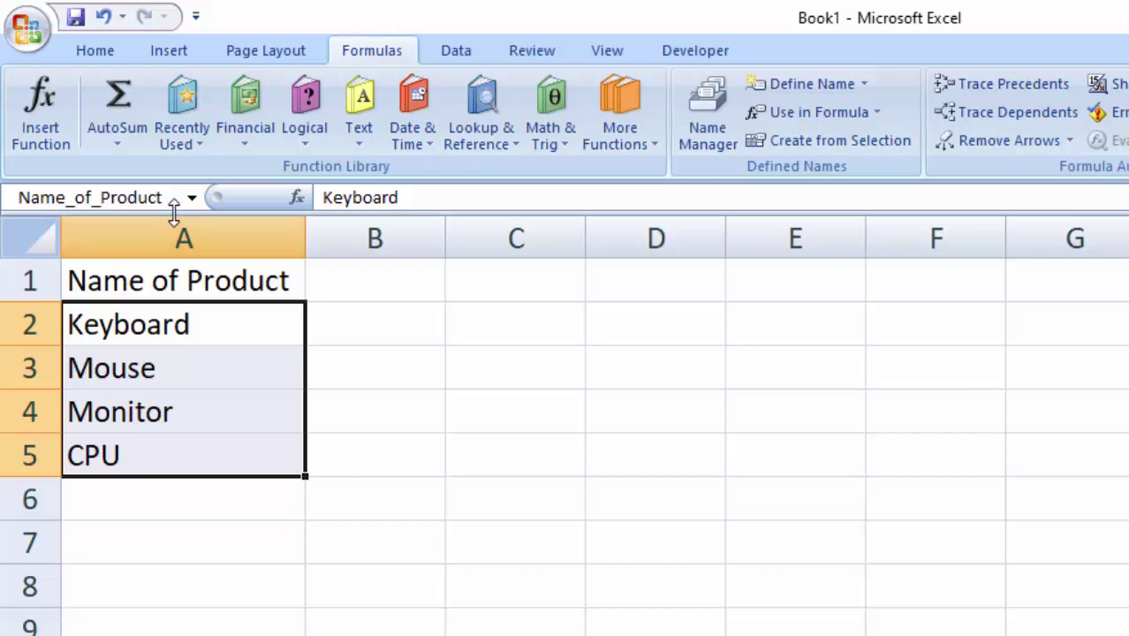
pyautogui.click(466, 316)
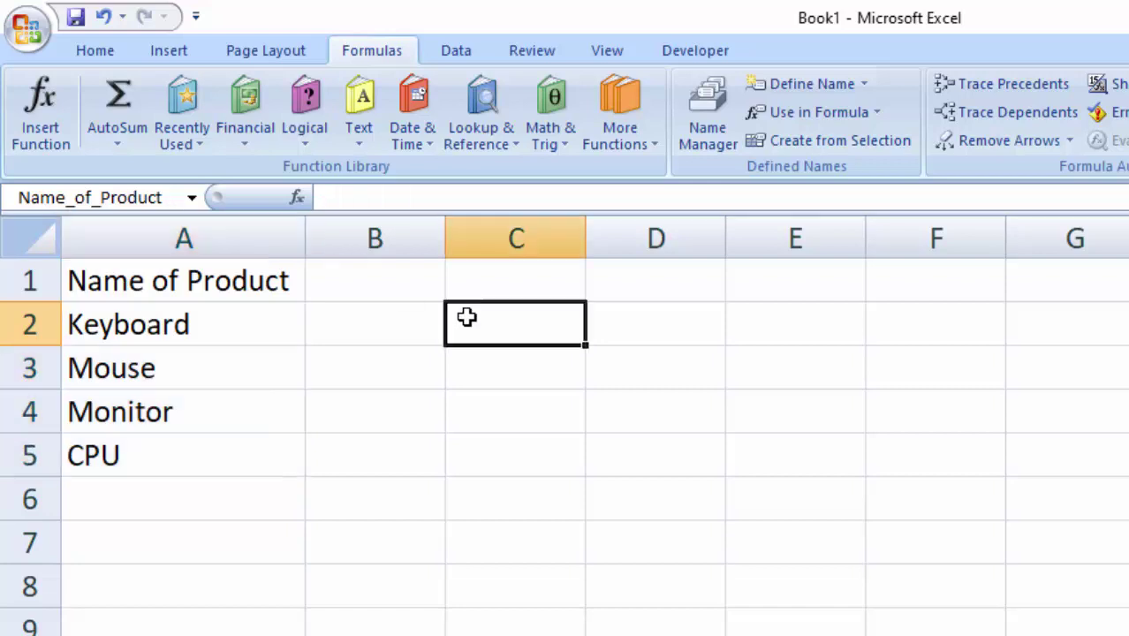
pyautogui.click(190, 327)
pyautogui.click(191, 199)
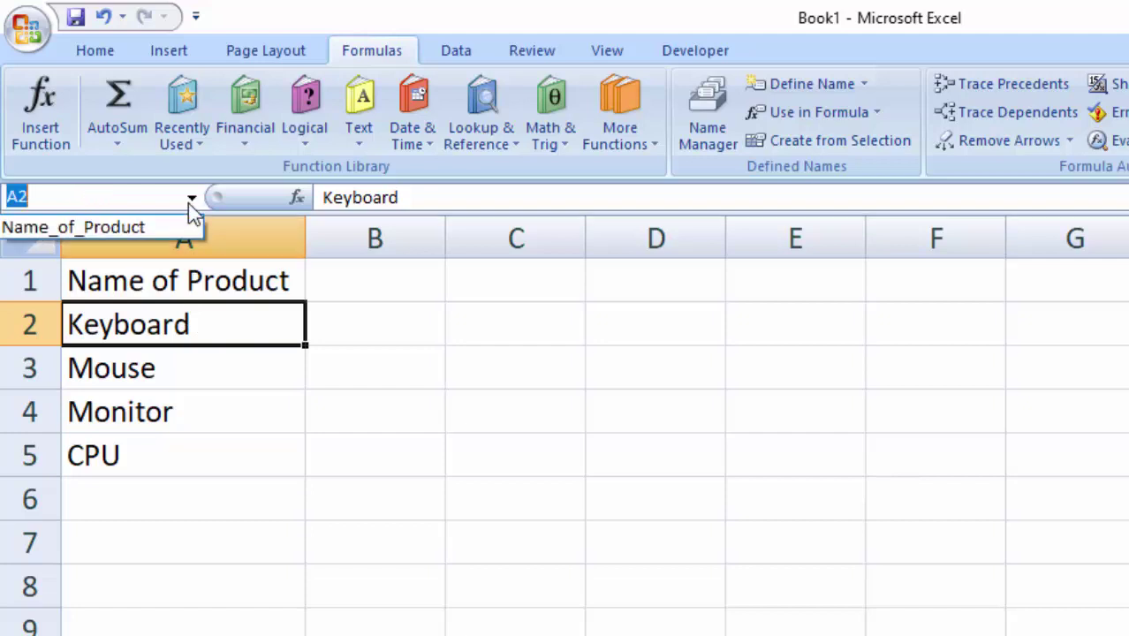
pyautogui.click(170, 231)
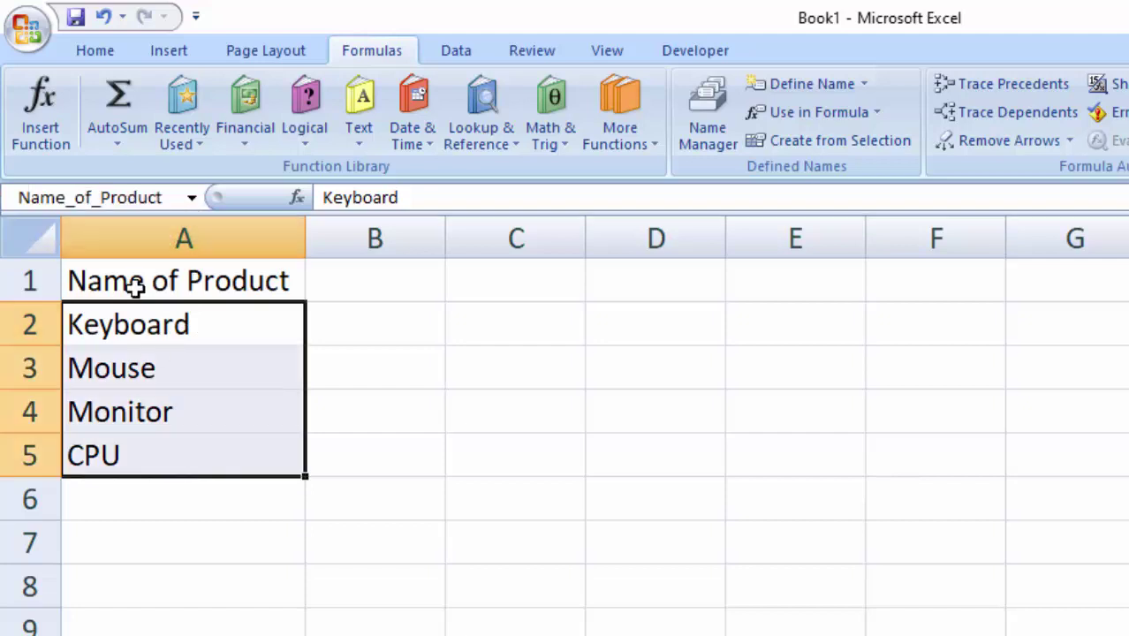
pyautogui.click(745, 393)
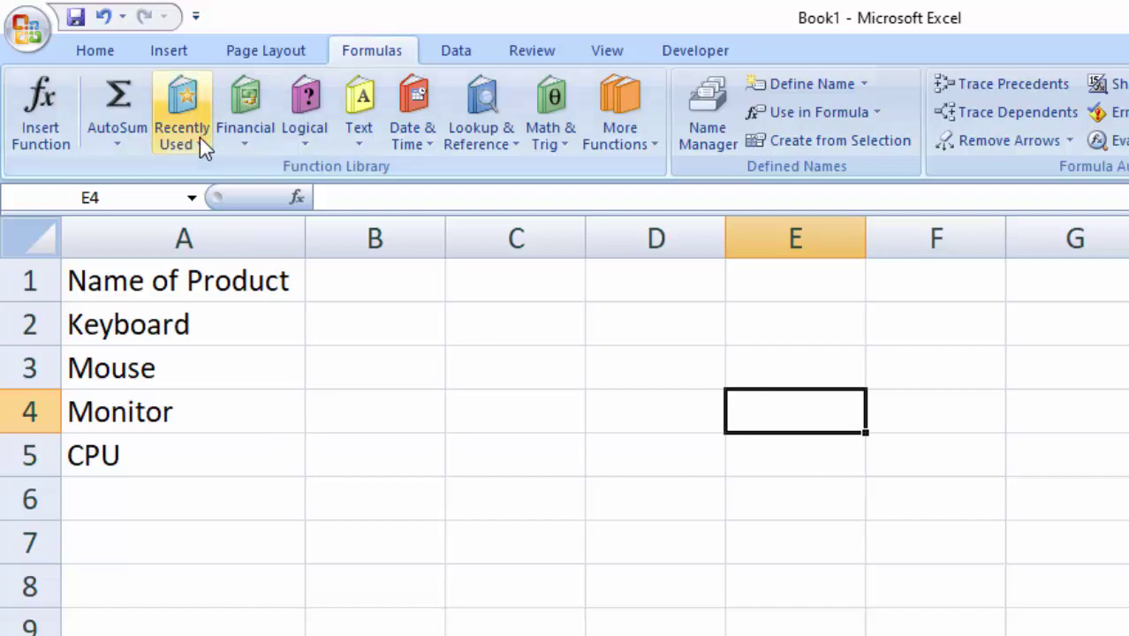
# Step: Reselect Name_of_Product, browse the Financial and Logical function lists, and view the Text functions
pyautogui.click(191, 200)
pyautogui.click(171, 231)
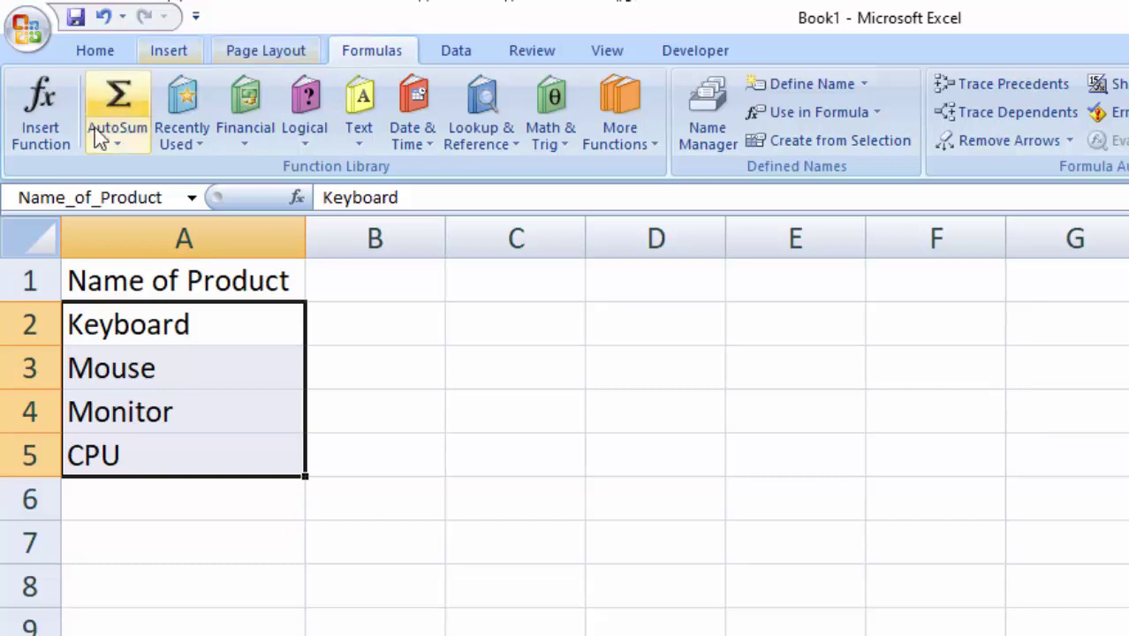
pyautogui.click(259, 145)
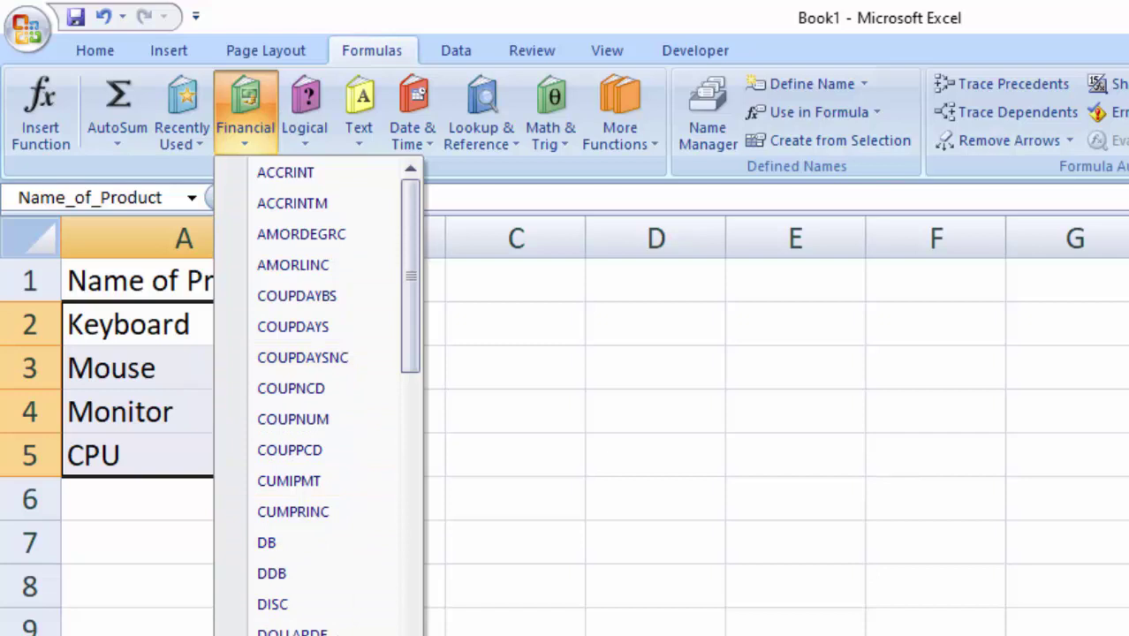
pyautogui.click(579, 626)
pyautogui.click(314, 139)
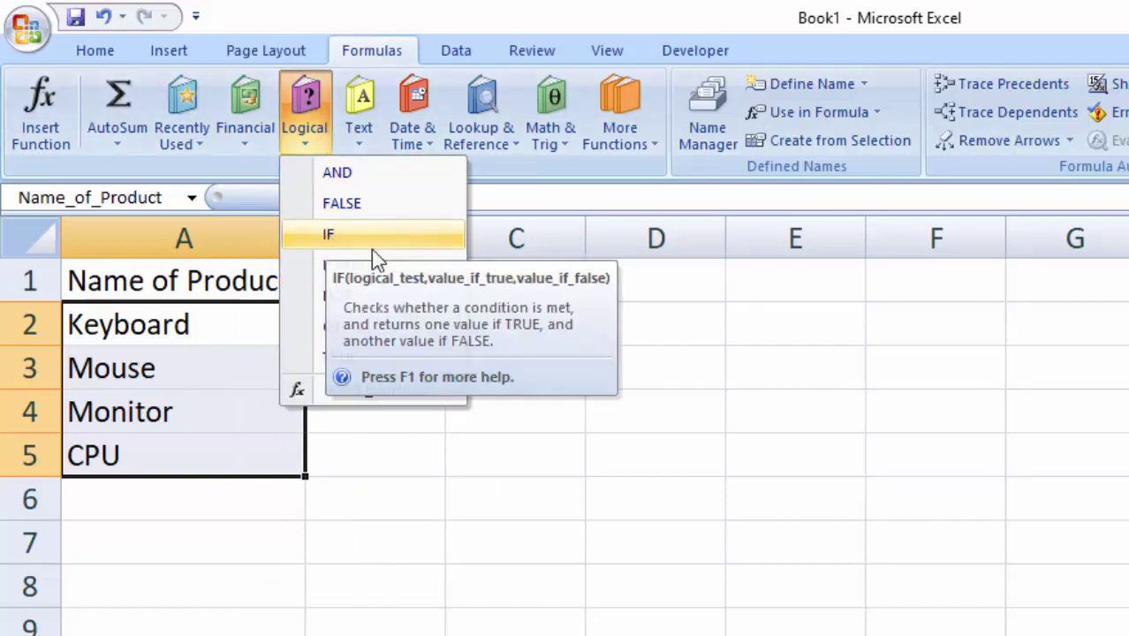
pyautogui.click(831, 369)
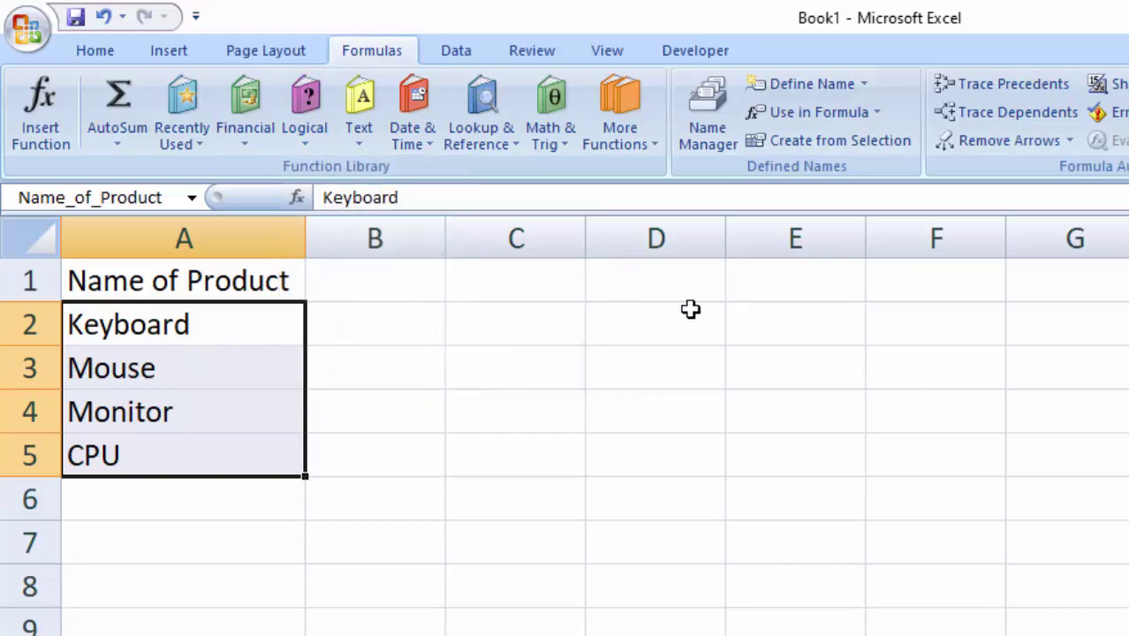
pyautogui.click(358, 133)
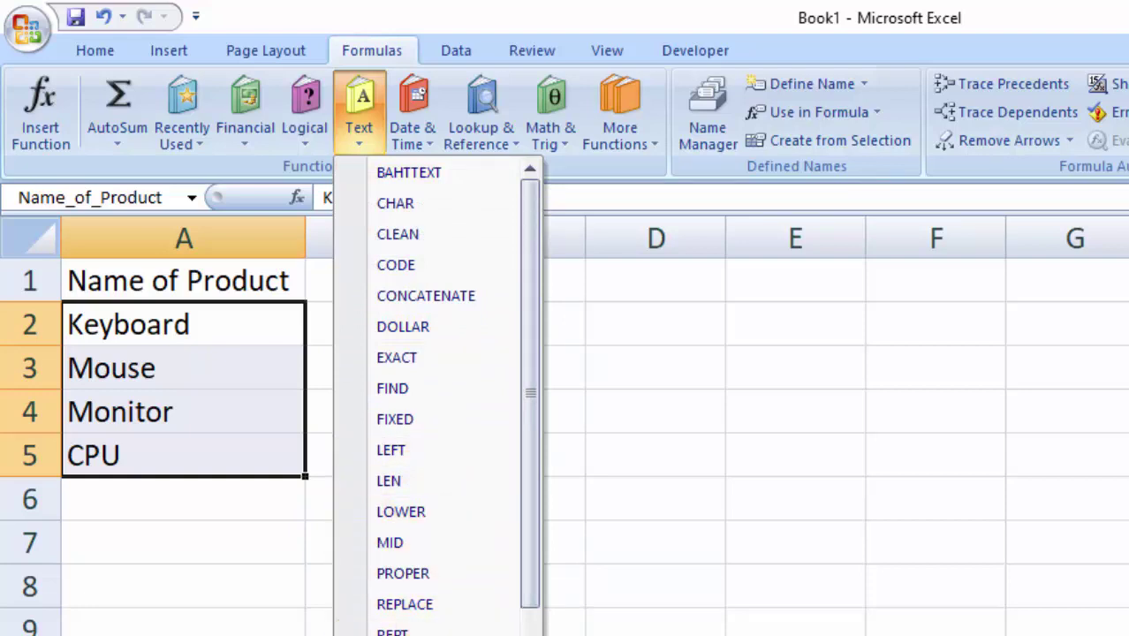
# Step: Browse the Date & Time and Lookup & Reference function lists, ending on Math & Trig
pyautogui.click(802, 623)
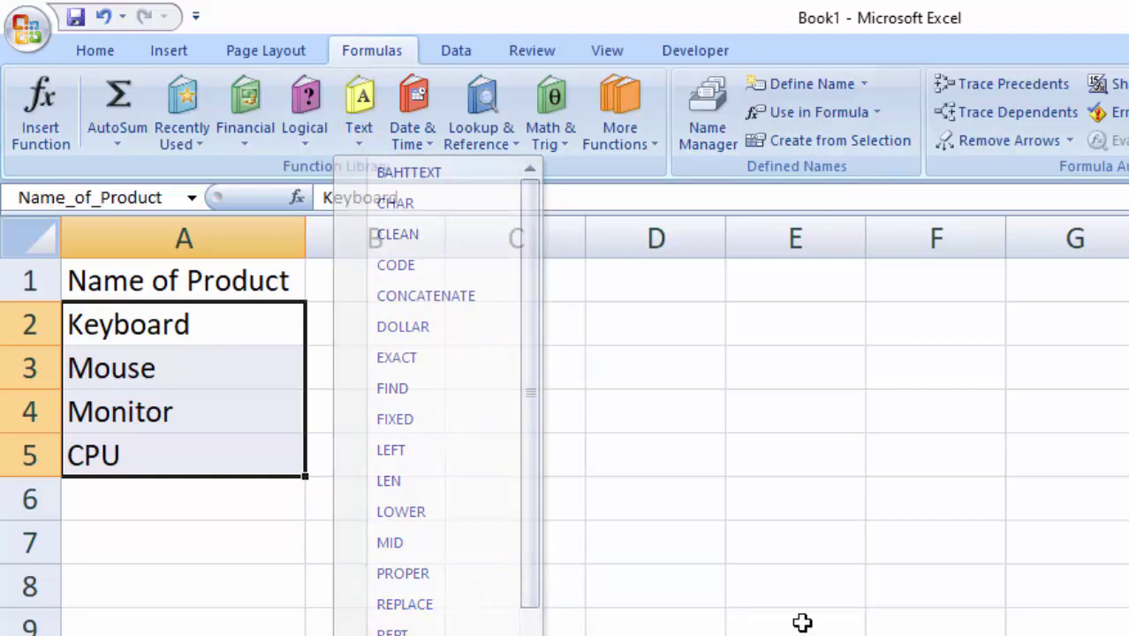
pyautogui.click(415, 144)
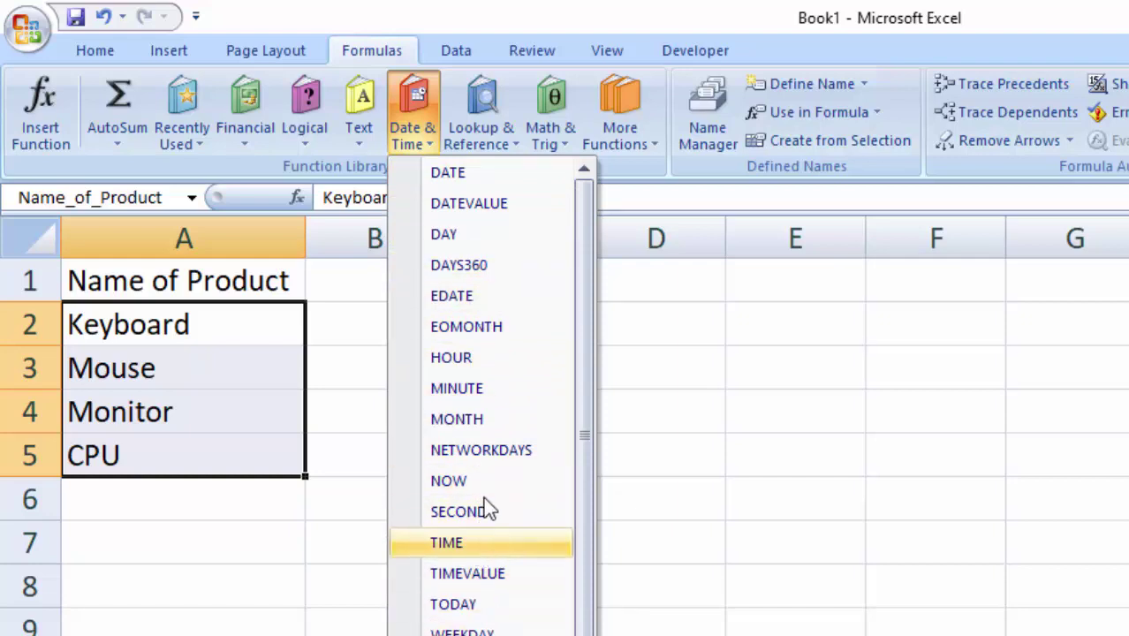
pyautogui.click(500, 139)
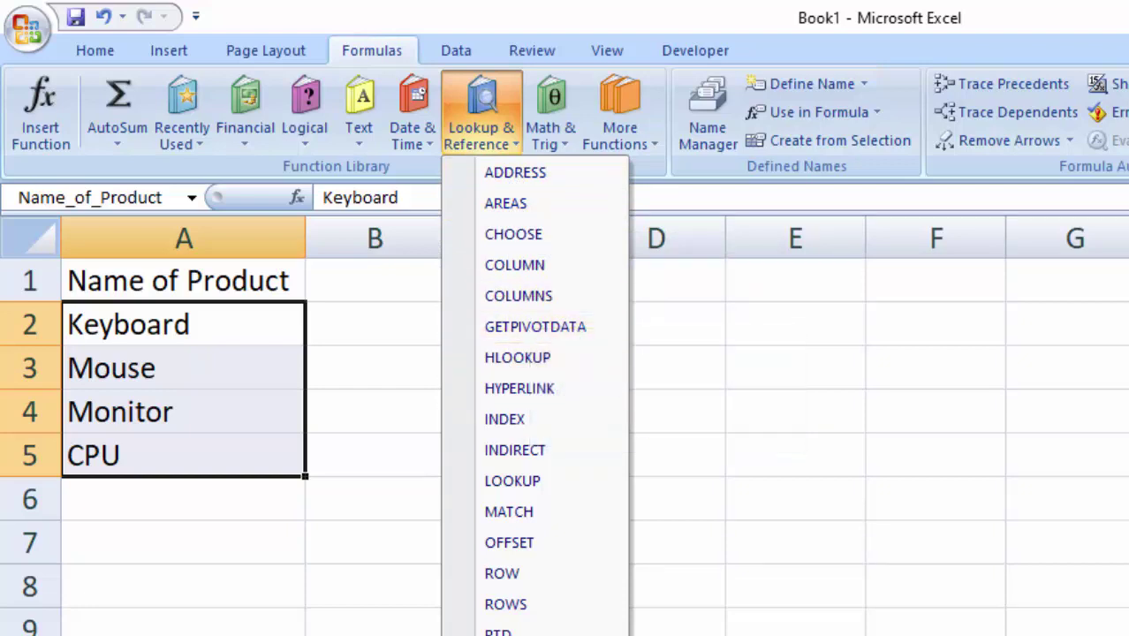
pyautogui.click(774, 555)
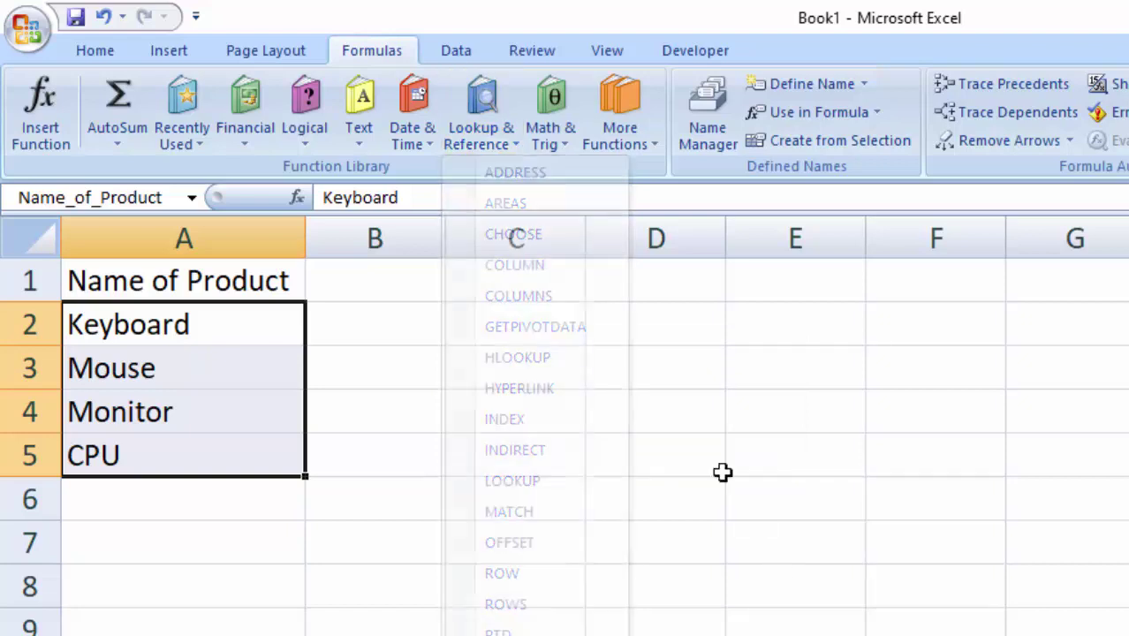
pyautogui.click(551, 133)
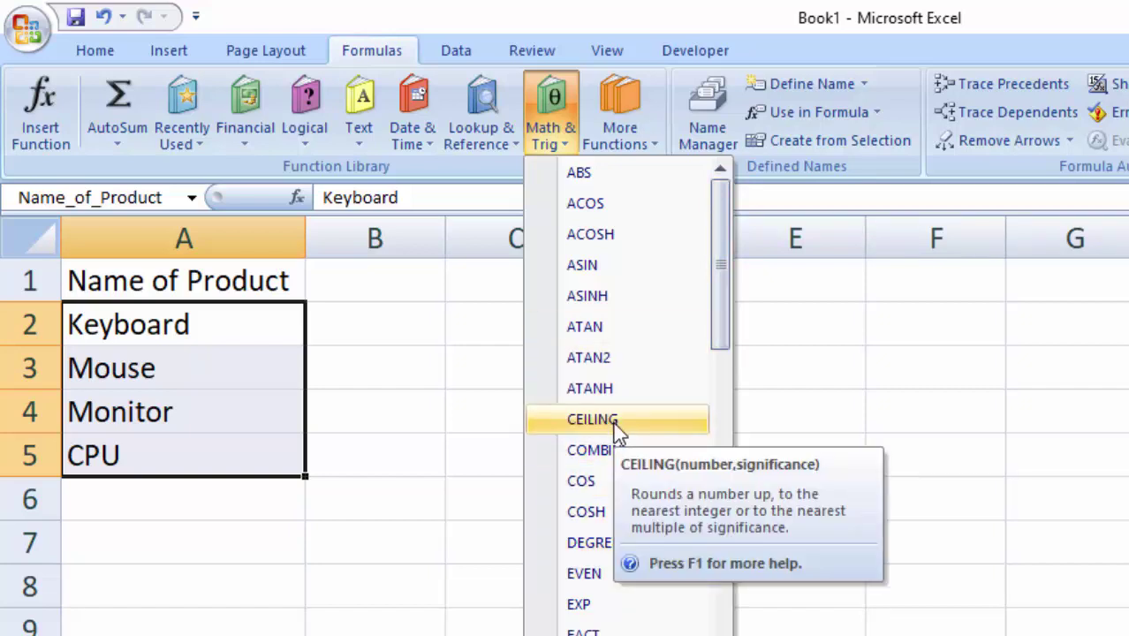
# Step: Under More Functions, view the Statistical, Engineering, Cube and Information function submenus
pyautogui.click(637, 134)
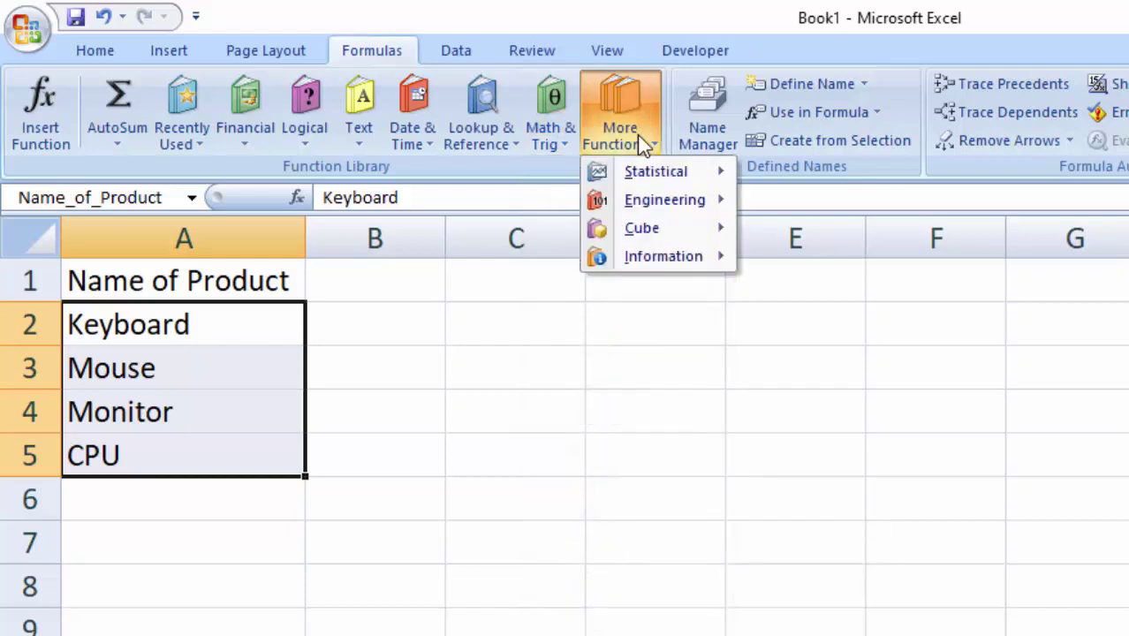
pyautogui.moveTo(645, 168)
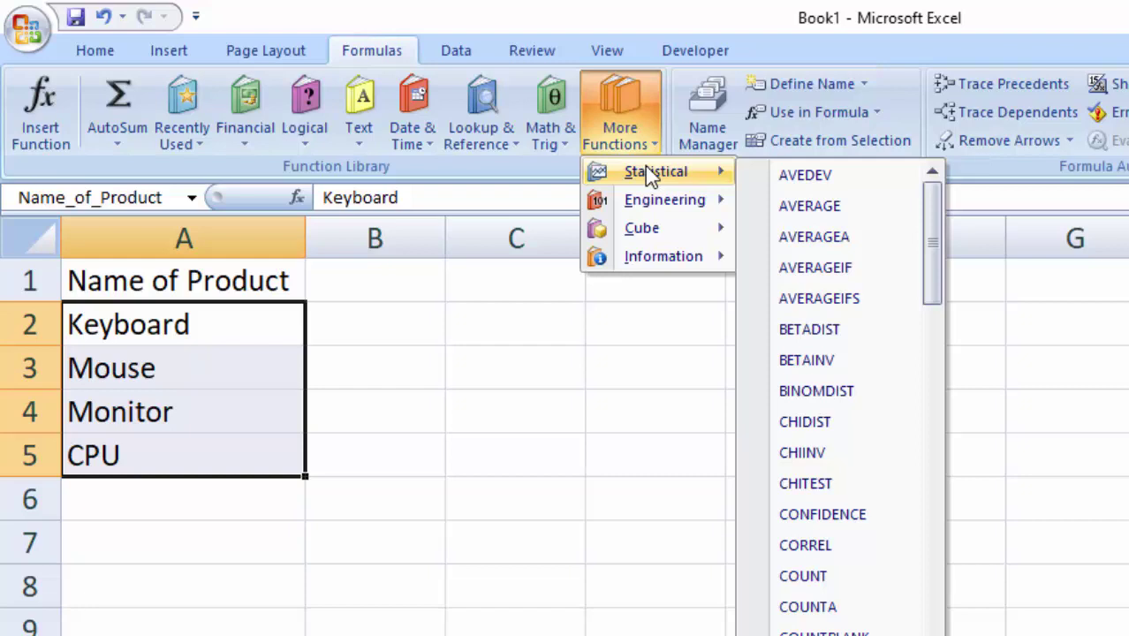
pyautogui.moveTo(662, 199)
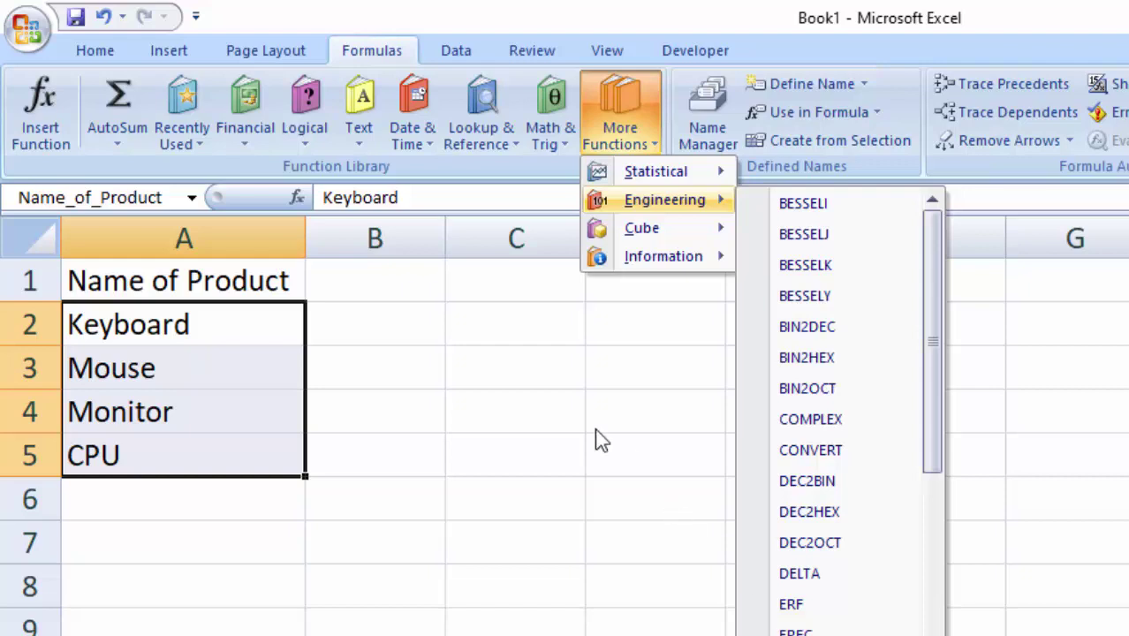
pyautogui.moveTo(656, 229)
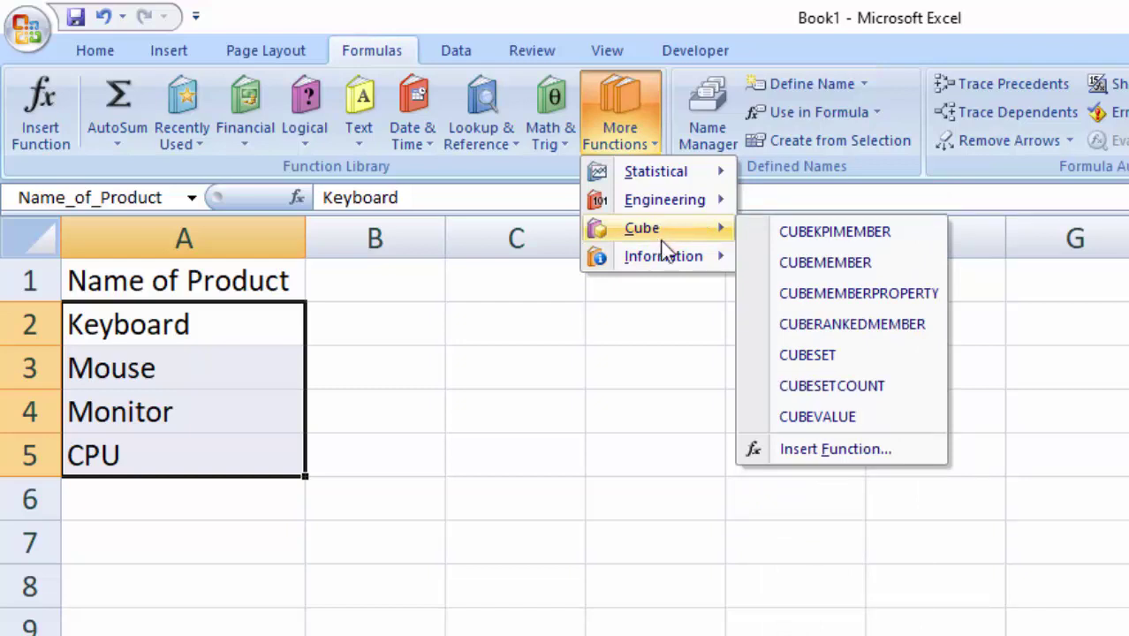
pyautogui.moveTo(662, 265)
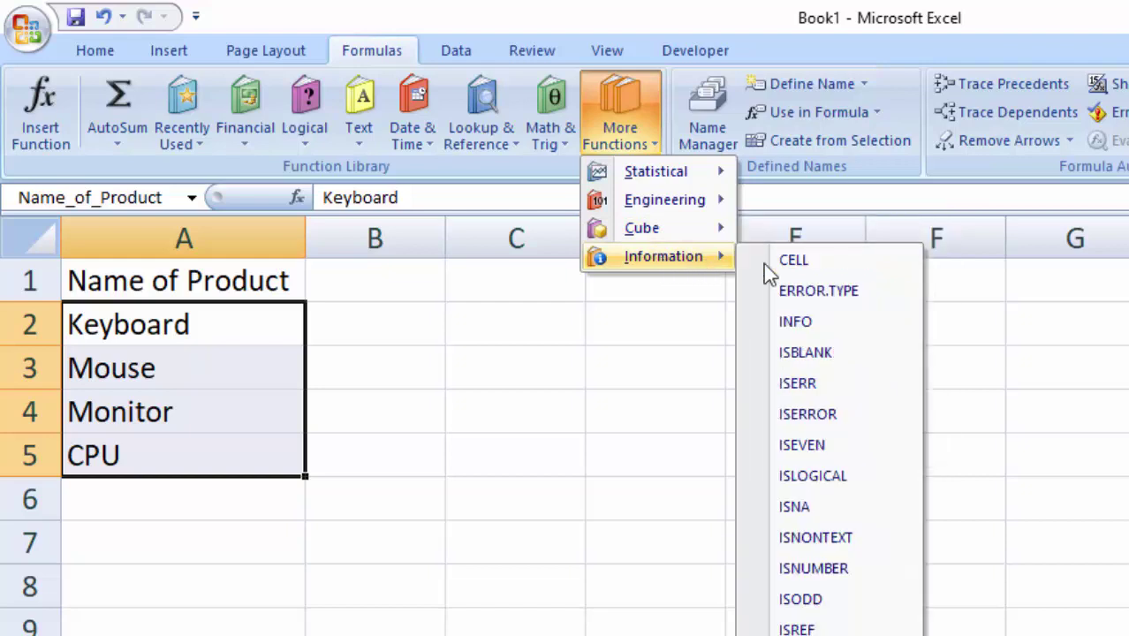